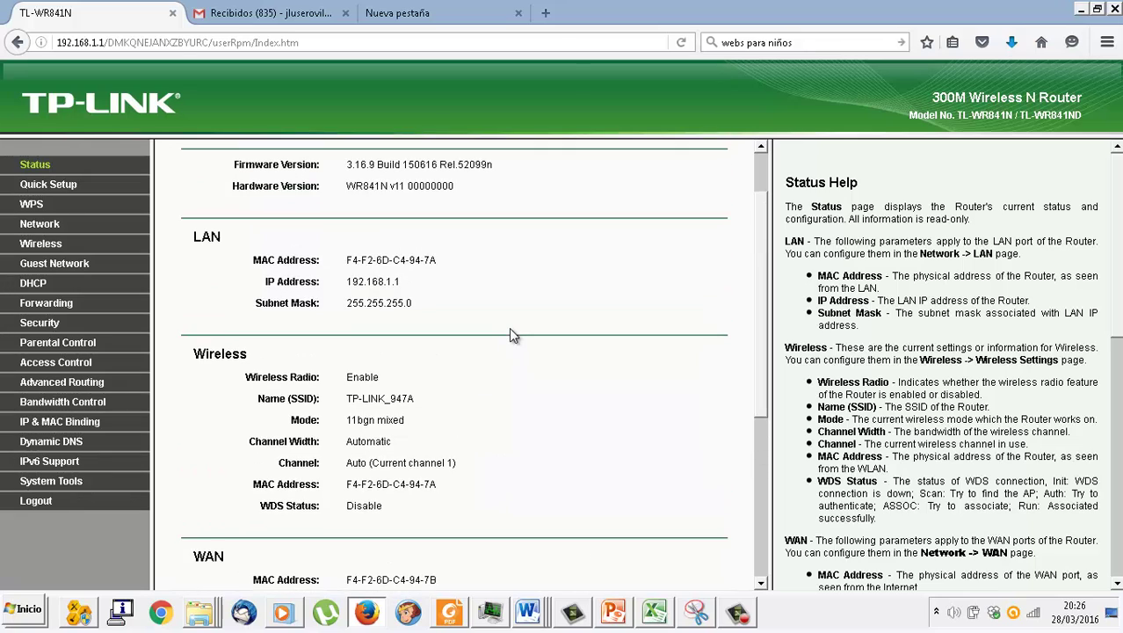
# - Review the router's LAN, wireless and WAN status information, and open the parental control settings
pyautogui.scroll(-2, 367, 355)
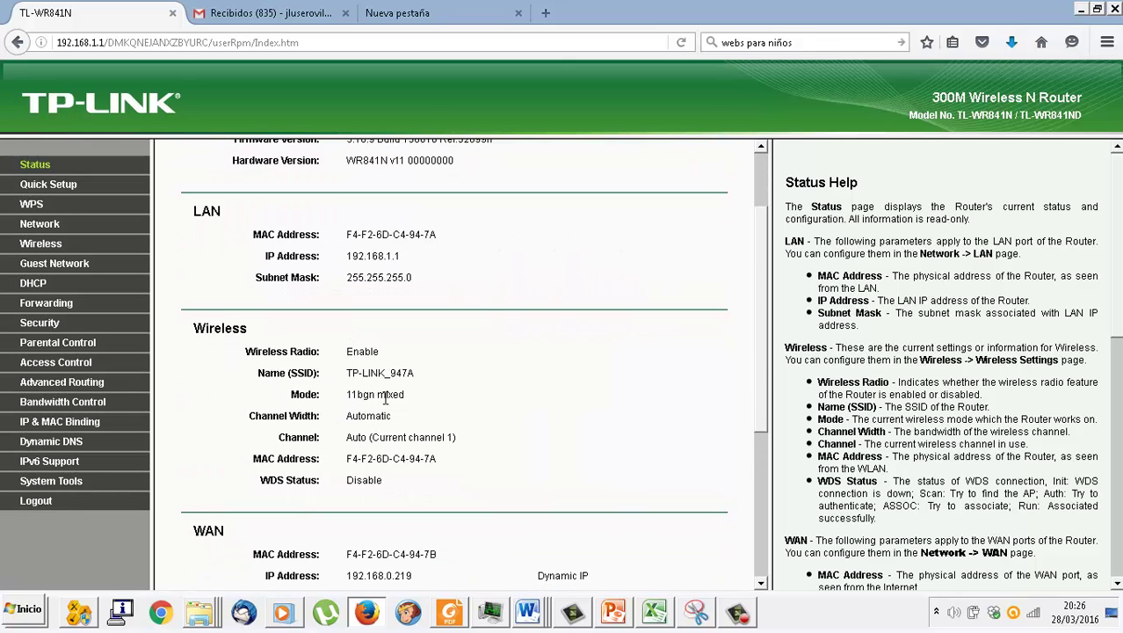
pyautogui.scroll(-2, 369, 413)
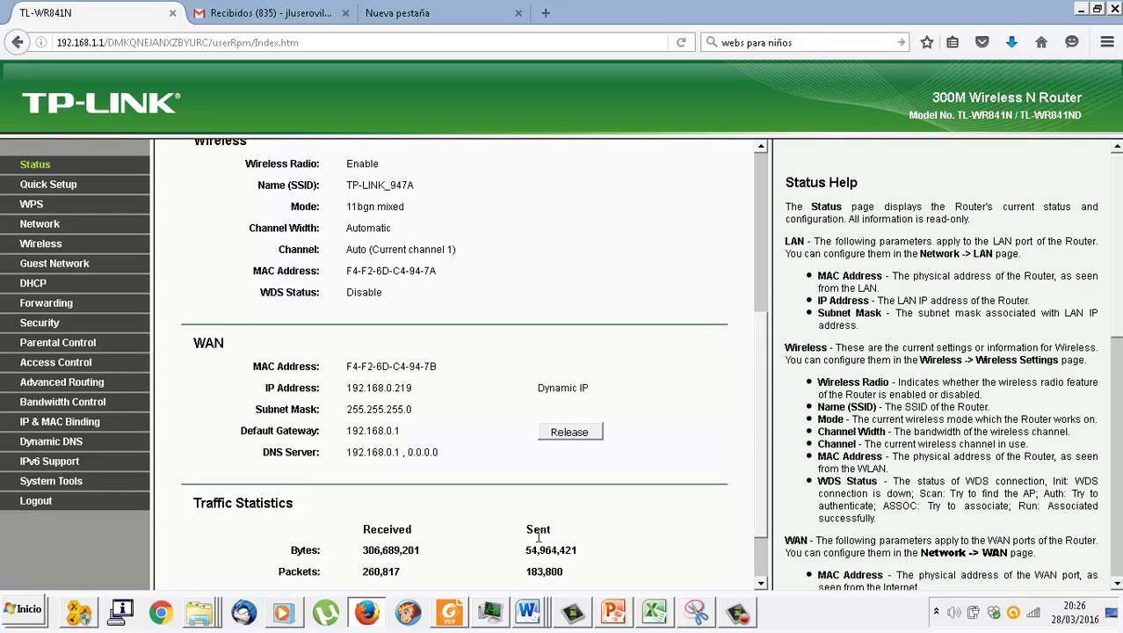
pyautogui.scroll(3, 537, 528)
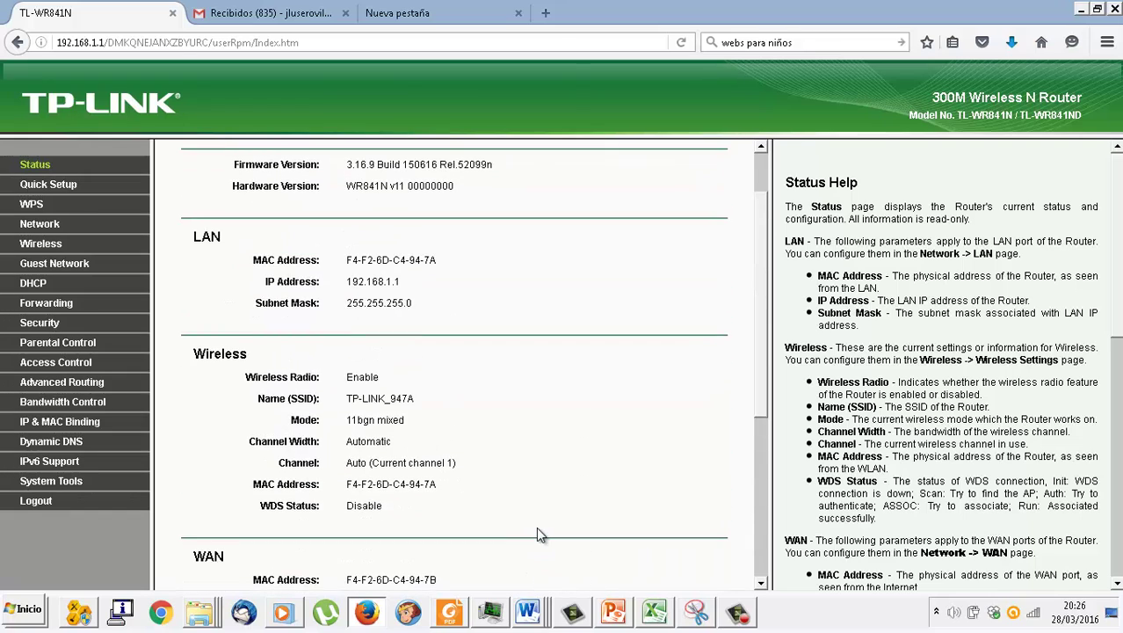
pyautogui.click(48, 345)
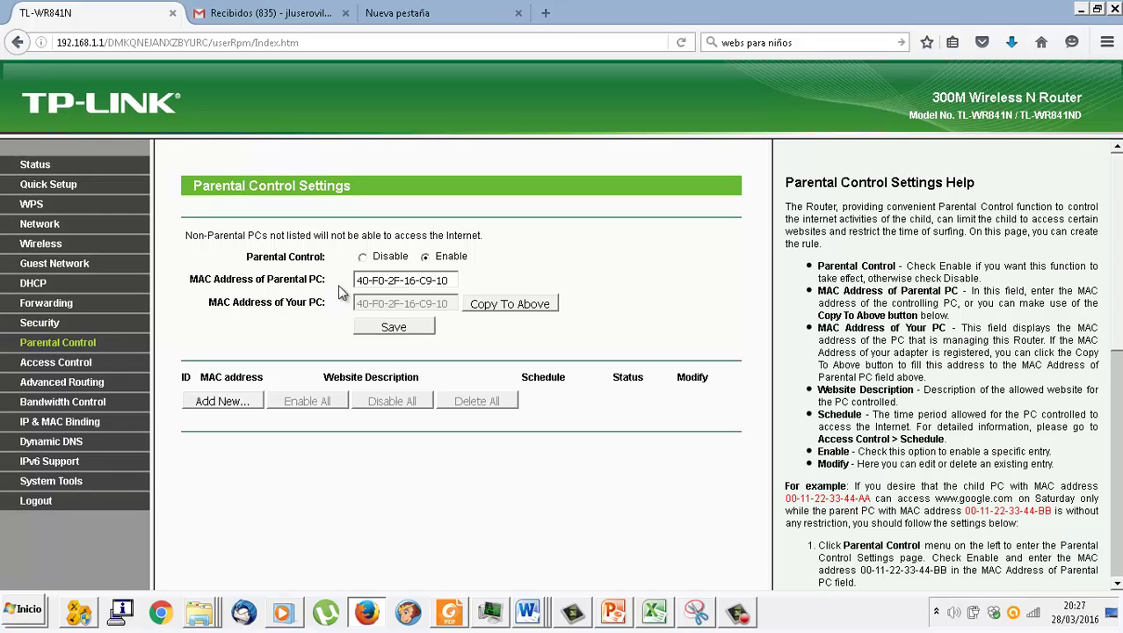
# - Disable parental control and save the setting
pyautogui.click(363, 257)
pyautogui.click(384, 328)
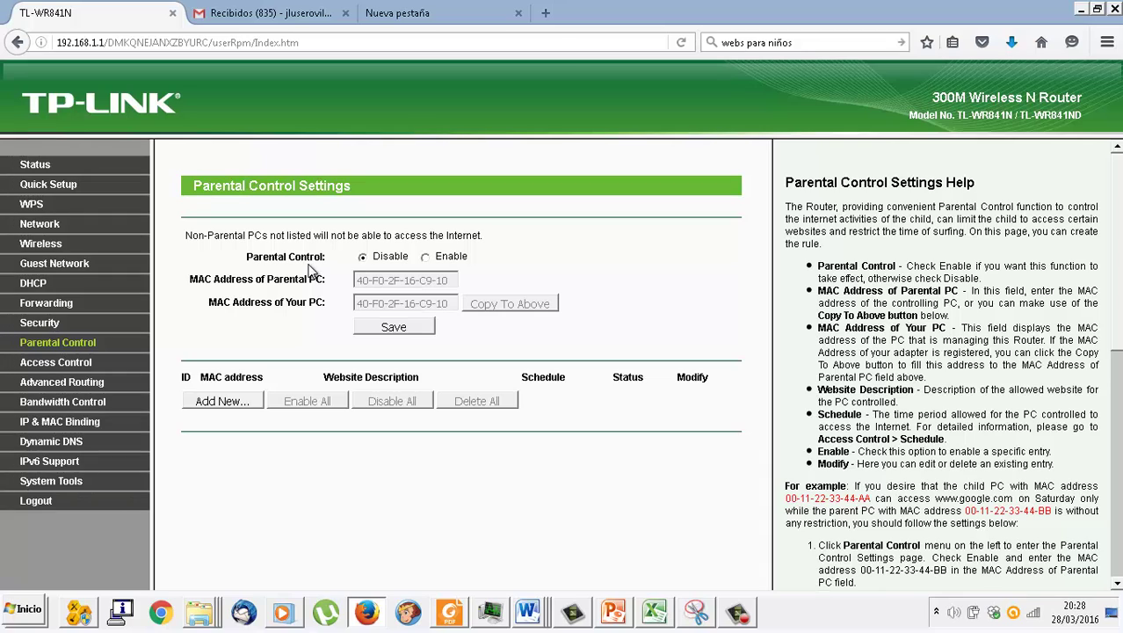
# - Enable parental control, clear the parental PC's MAC address, refill it with this PC's own address, and save the settings
pyautogui.click(426, 258)
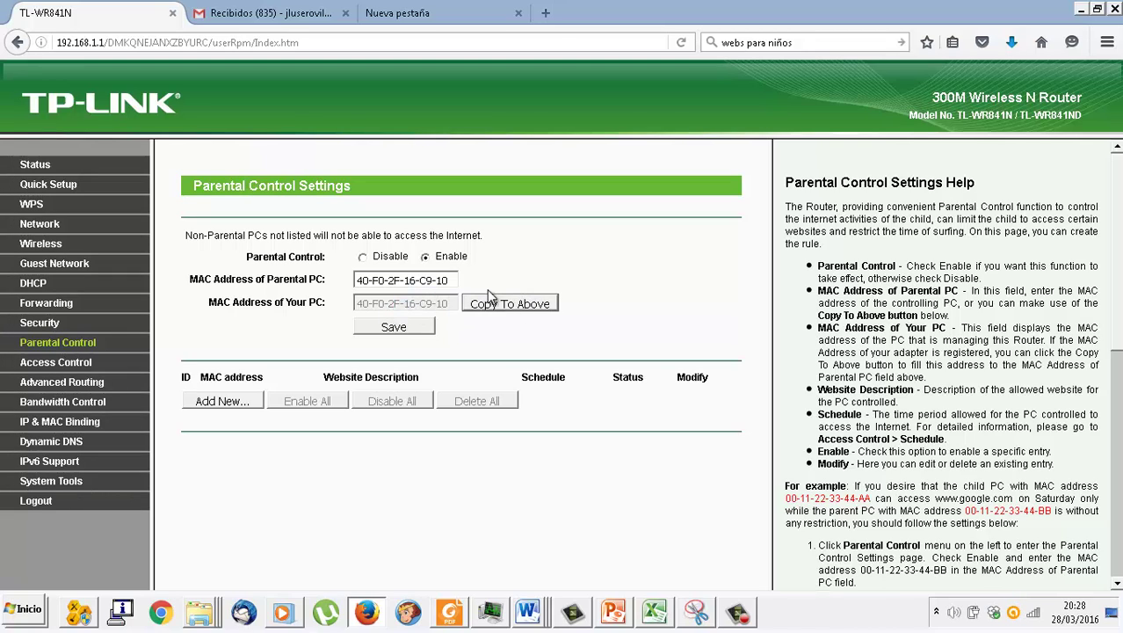
pyautogui.doubleClick(442, 280)
pyautogui.moveTo(442, 280); pyautogui.dragTo(219, 282)
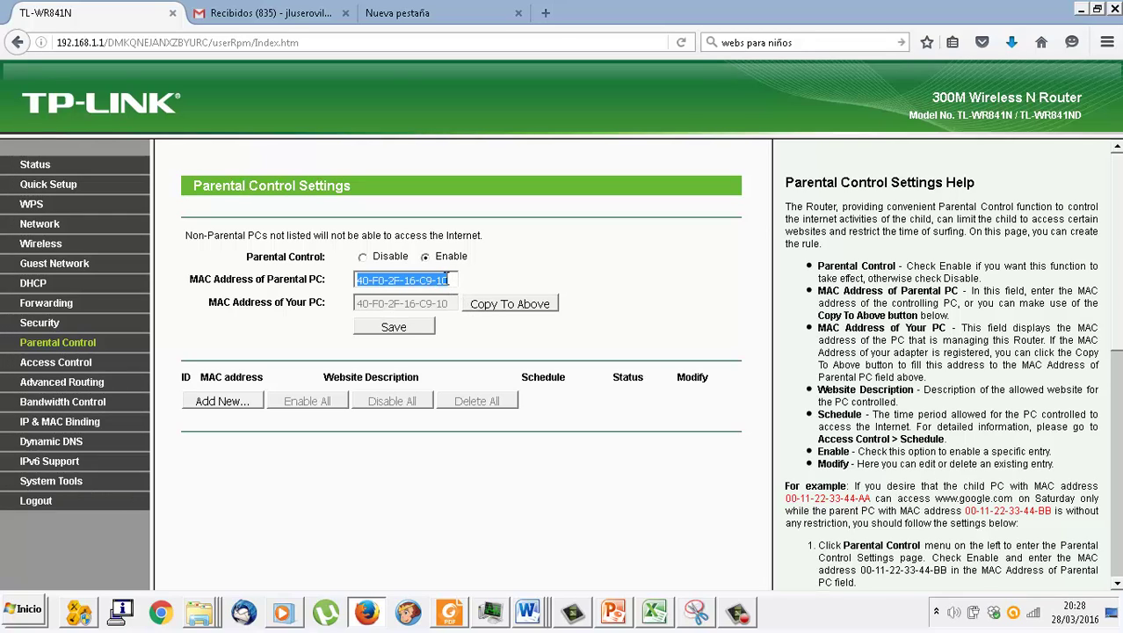
pyautogui.press('BackSpace')
pyautogui.click(479, 305)
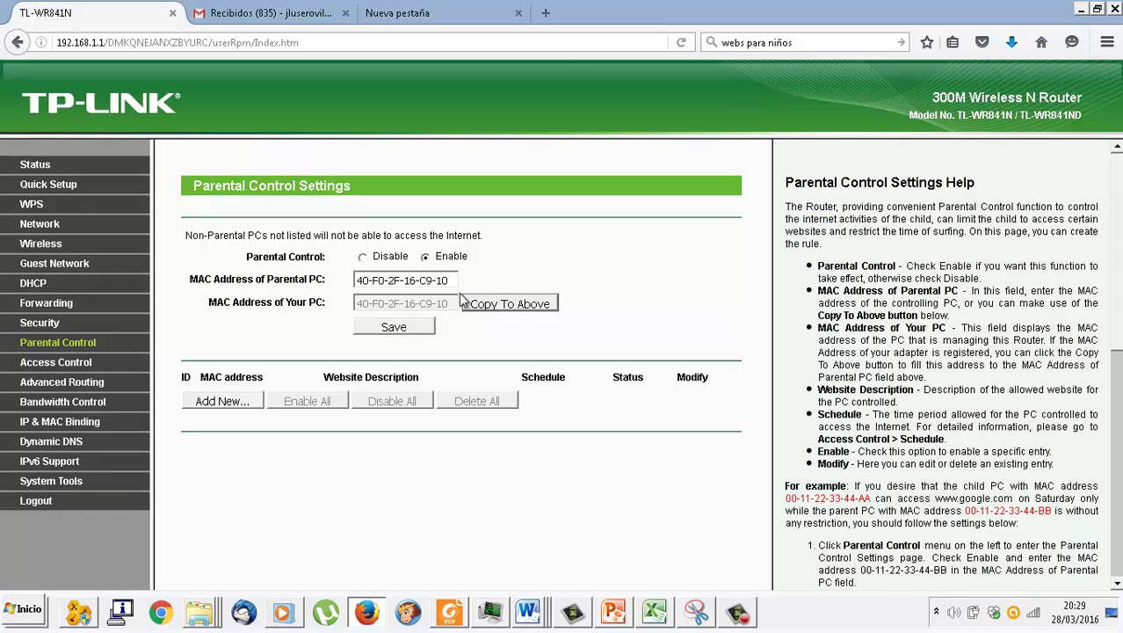
pyautogui.click(418, 328)
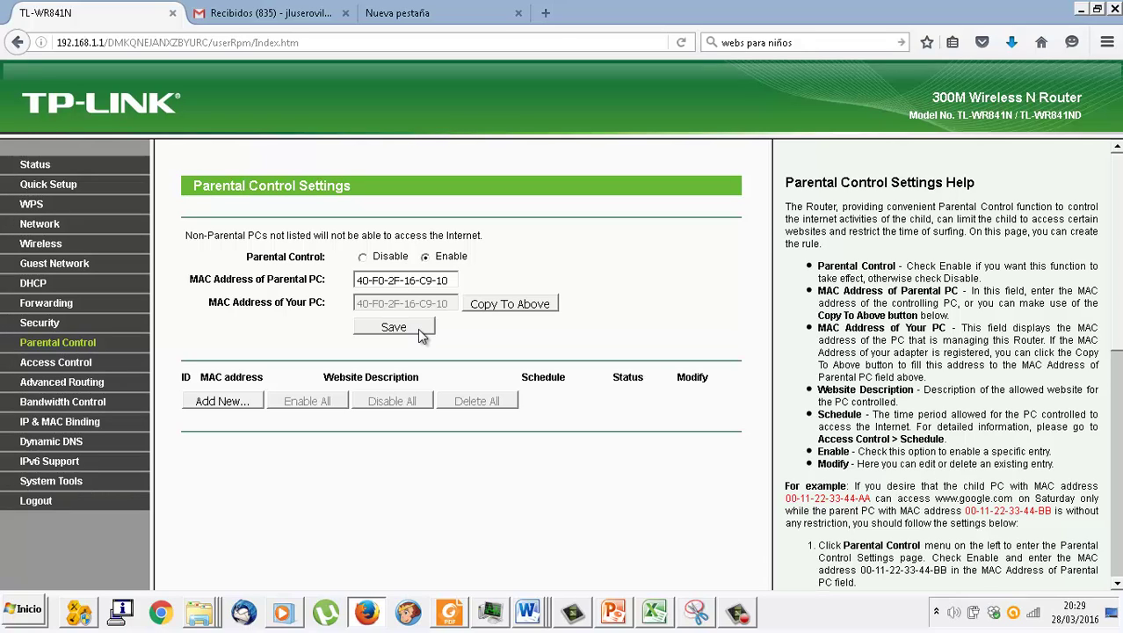
# - Start a new parental control entry for the LAN device at 192.168.1.100 and describe it as "Juegos de niños"
pyautogui.click(226, 404)
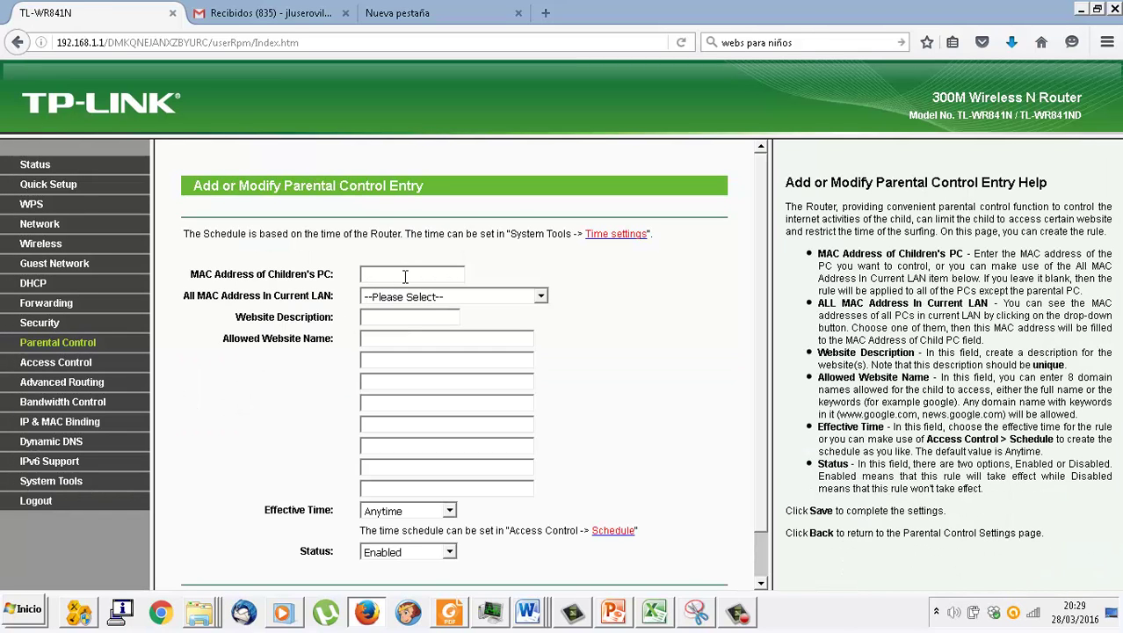
pyautogui.click(541, 297)
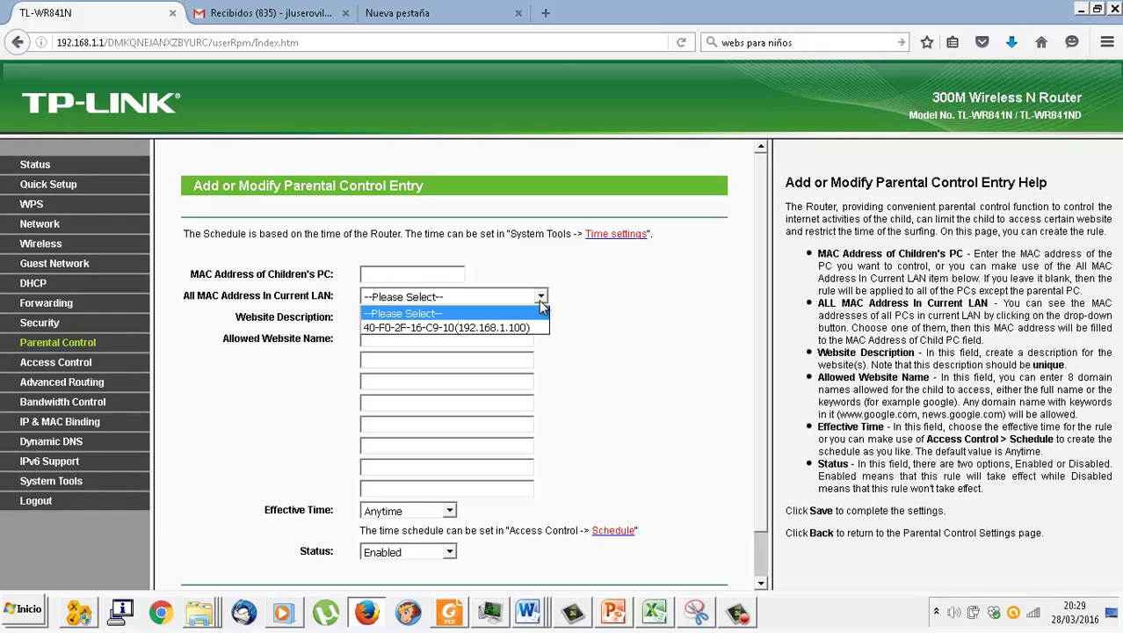
pyautogui.click(525, 327)
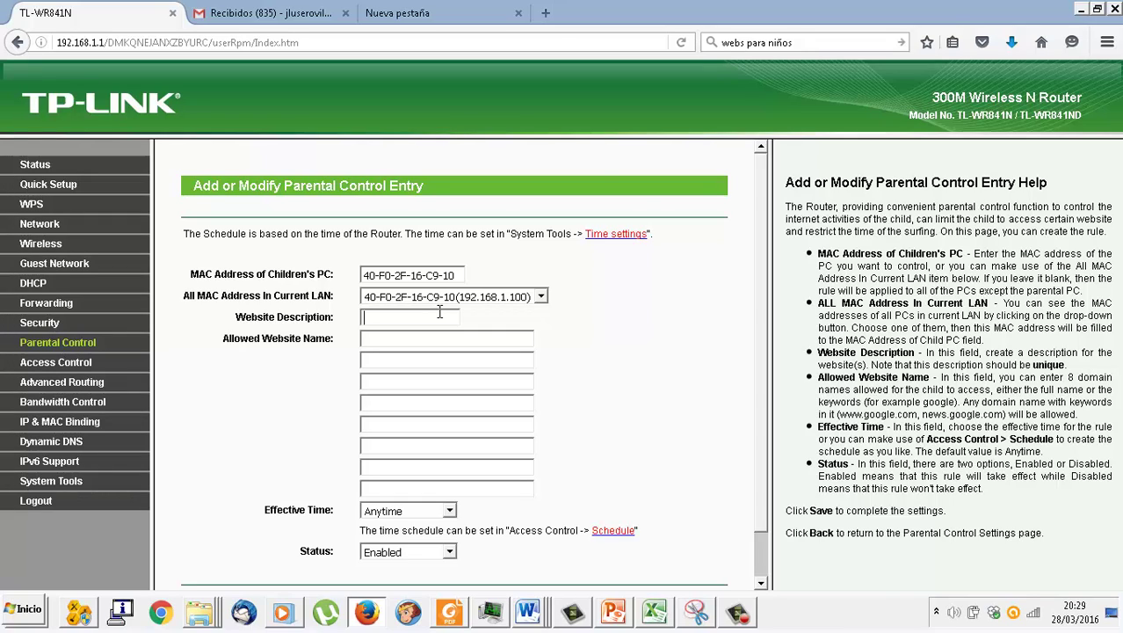
pyautogui.write('Juegos de niños')
pyautogui.click(441, 342)
pyautogui.write('www.')
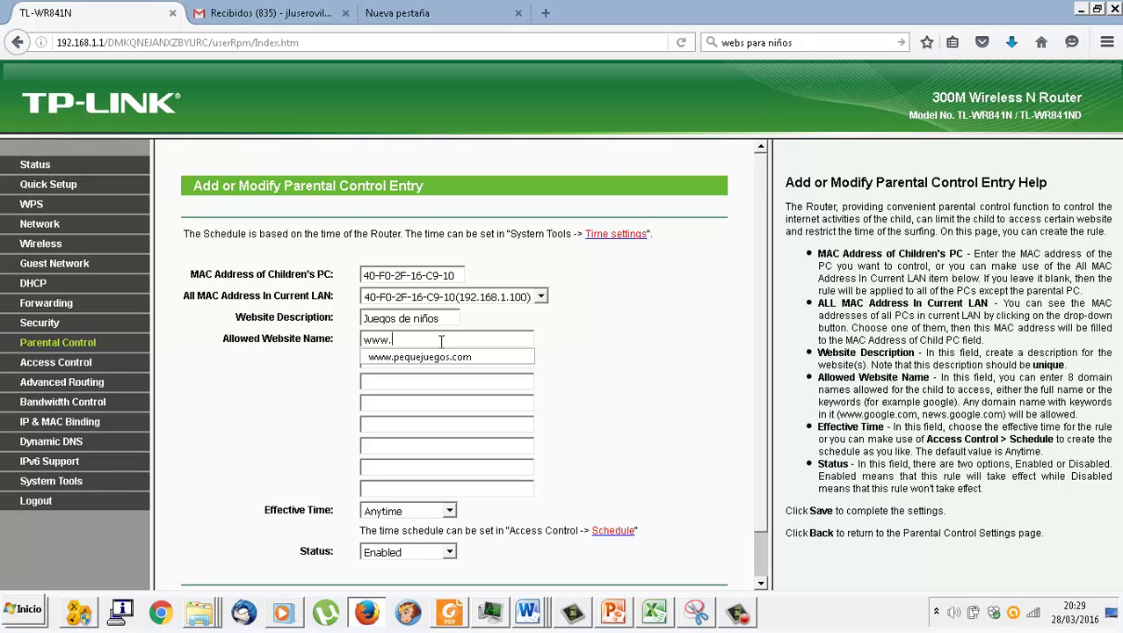
pyautogui.write('pequejuegos.com')
pyautogui.click(432, 358)
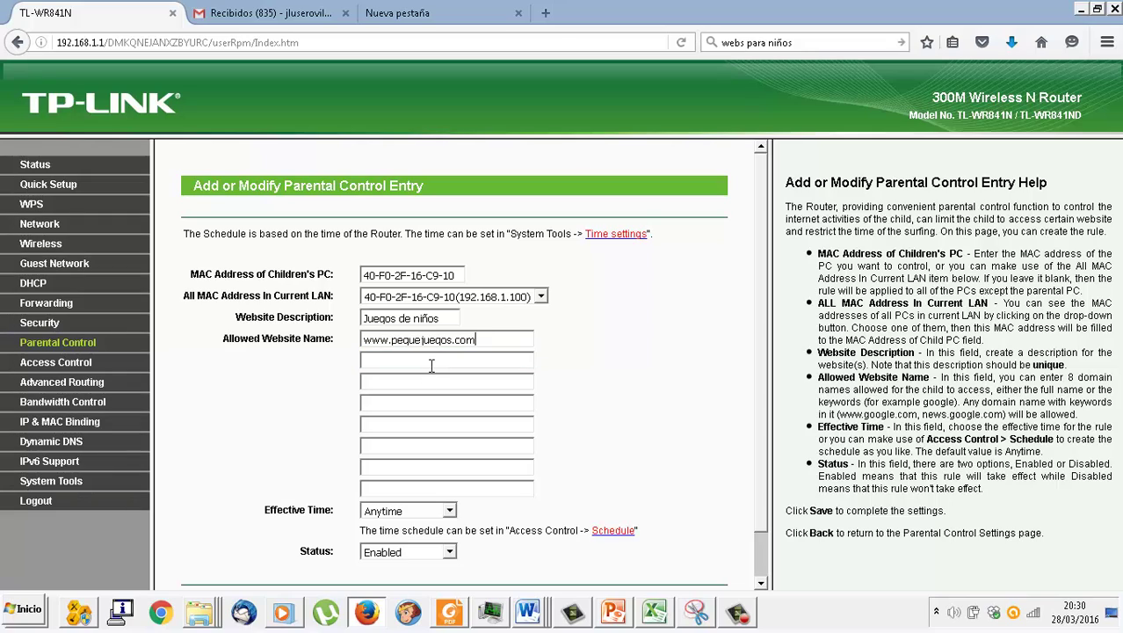
pyautogui.click(430, 365)
pyautogui.write('www.disney.es')
pyautogui.click(439, 384)
# - Try to save the parental control entry with its status left as Enabled, and return to the entry form
pyautogui.click(450, 552)
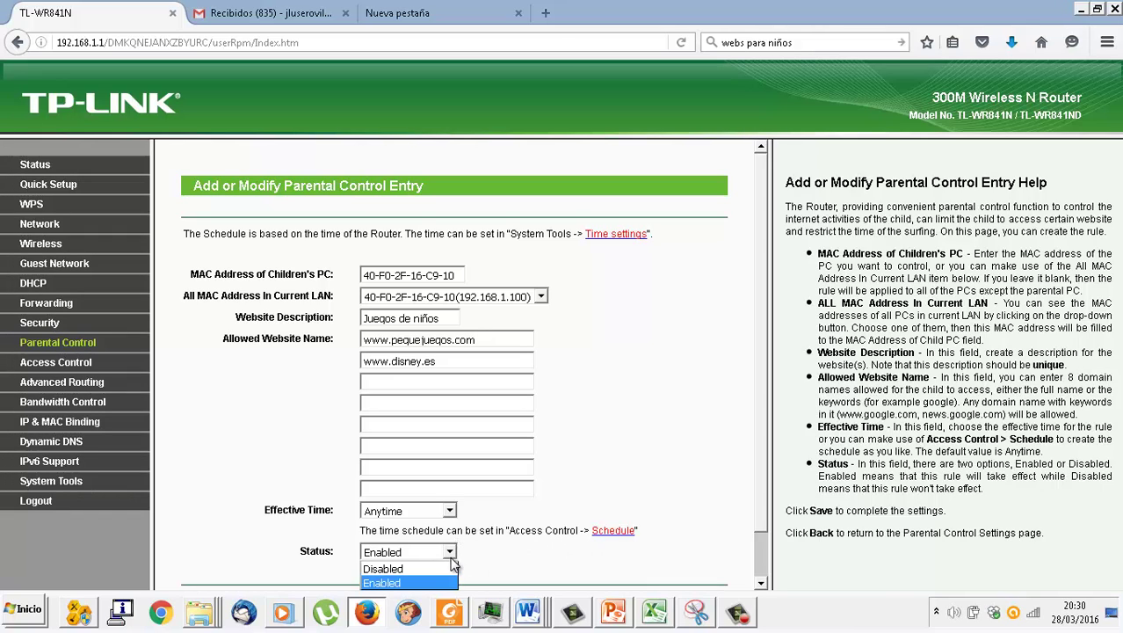
pyautogui.click(450, 552)
pyautogui.scroll(-1, 523, 451)
pyautogui.click(446, 559)
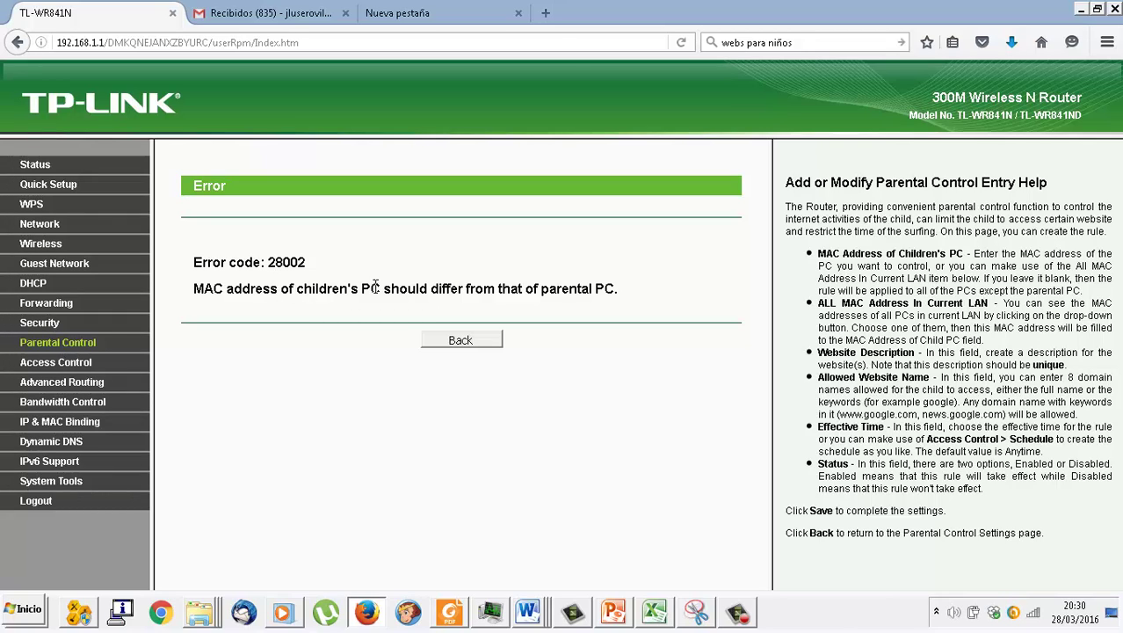
pyautogui.click(470, 341)
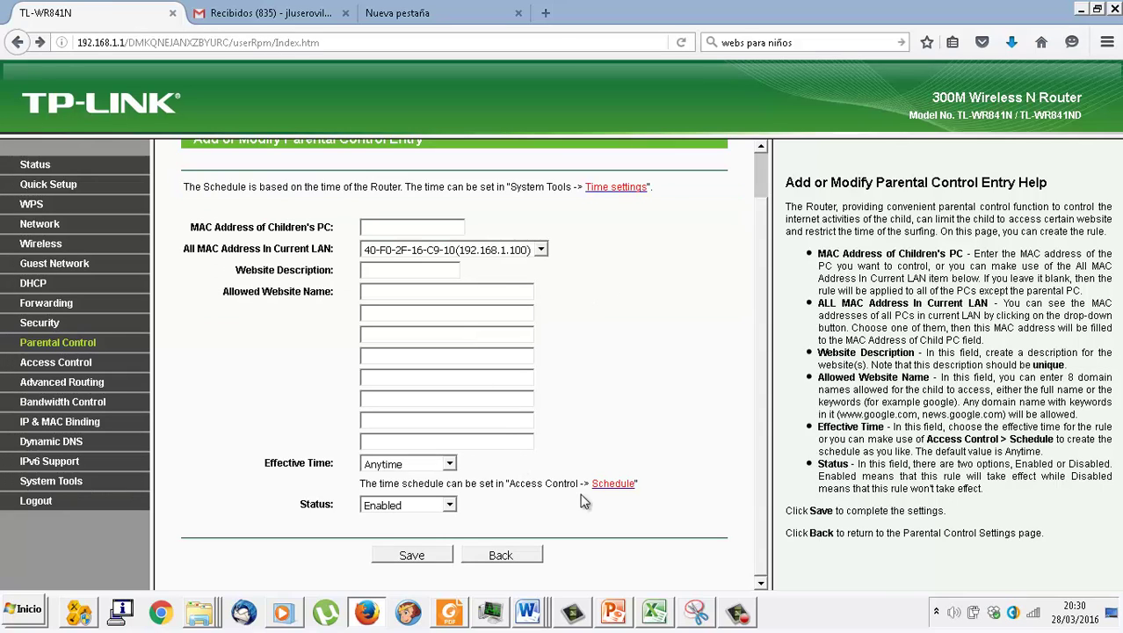
# - Add a new access control schedule with the description "Fines de semana"
pyautogui.click(81, 365)
pyautogui.click(52, 442)
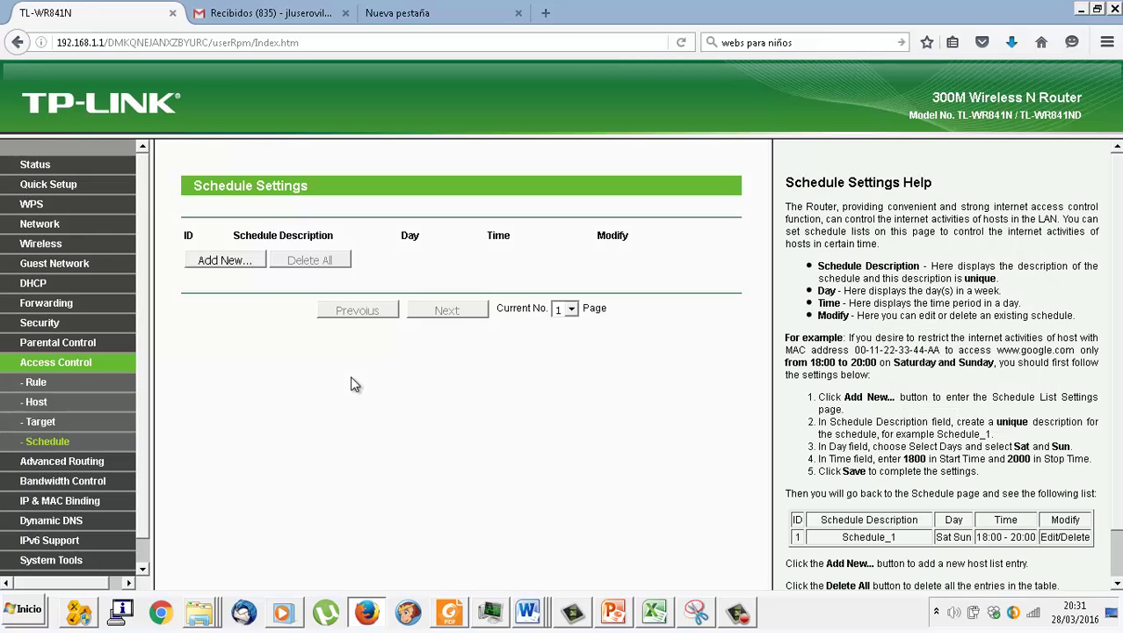
pyautogui.click(241, 266)
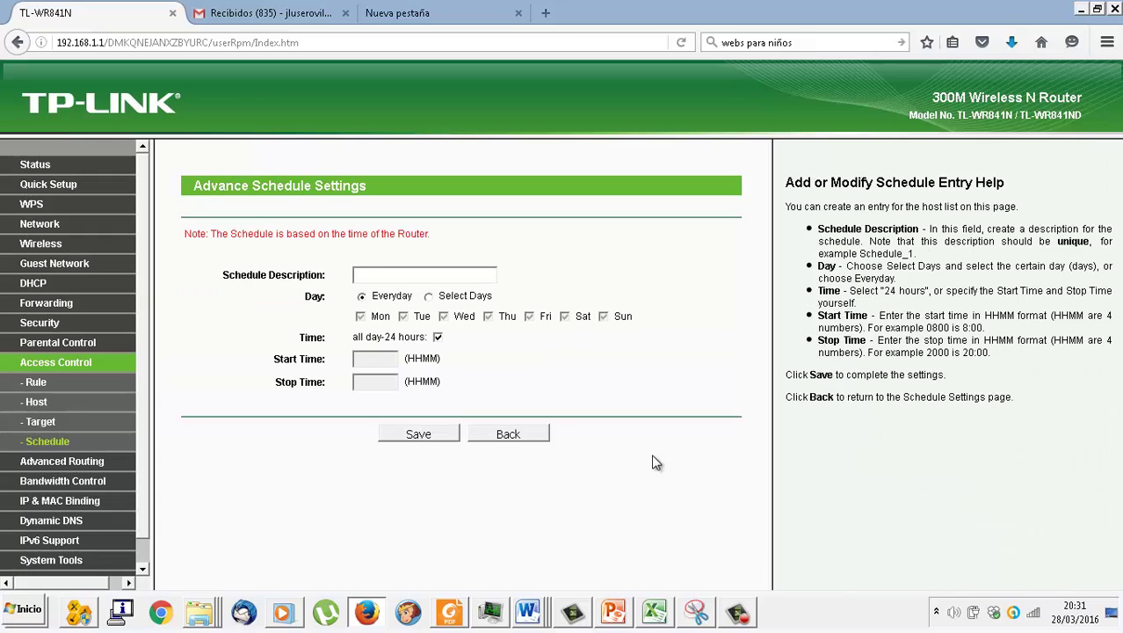
pyautogui.click(383, 278)
pyautogui.write('Fines de semana')
# - Limit the schedule to Saturday and Sunday and turn off its all-day 24-hour option
pyautogui.click(429, 297)
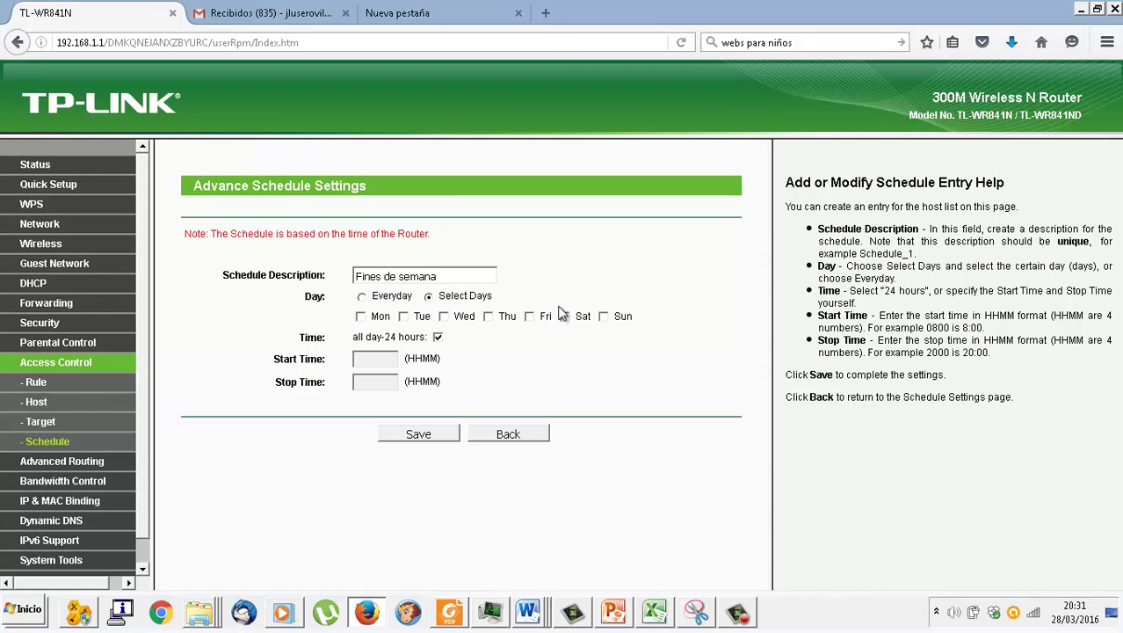
pyautogui.click(437, 338)
pyautogui.click(564, 317)
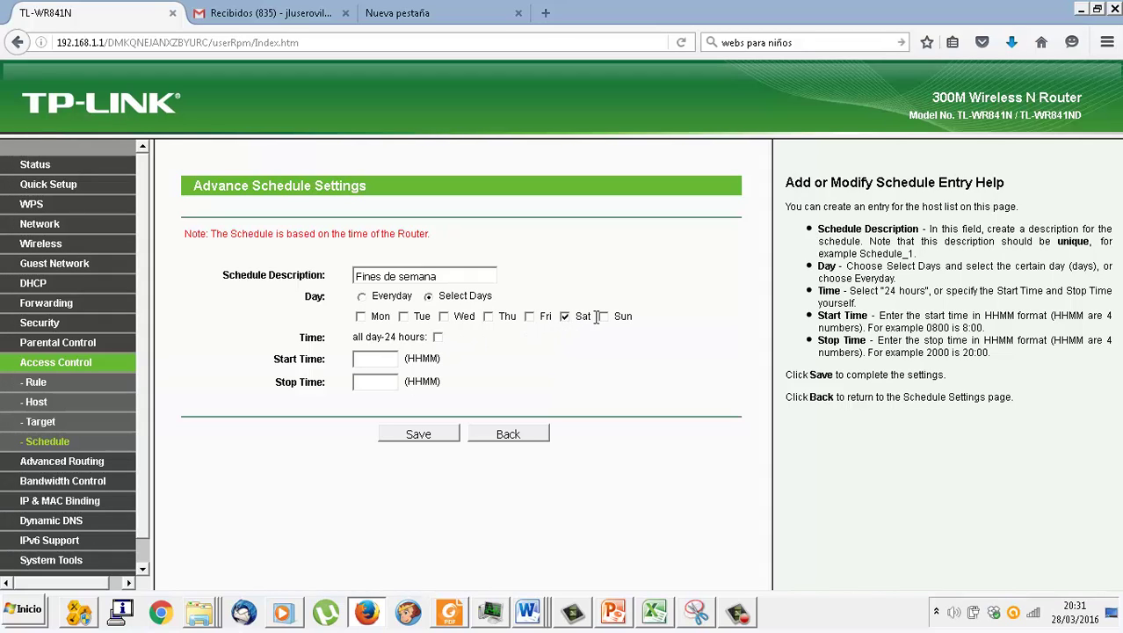
pyautogui.click(603, 317)
# - Set the schedule's start time to 1000 and stop time to 2200, and save it
pyautogui.write('1000')
pyautogui.write('220')
pyautogui.write('0')
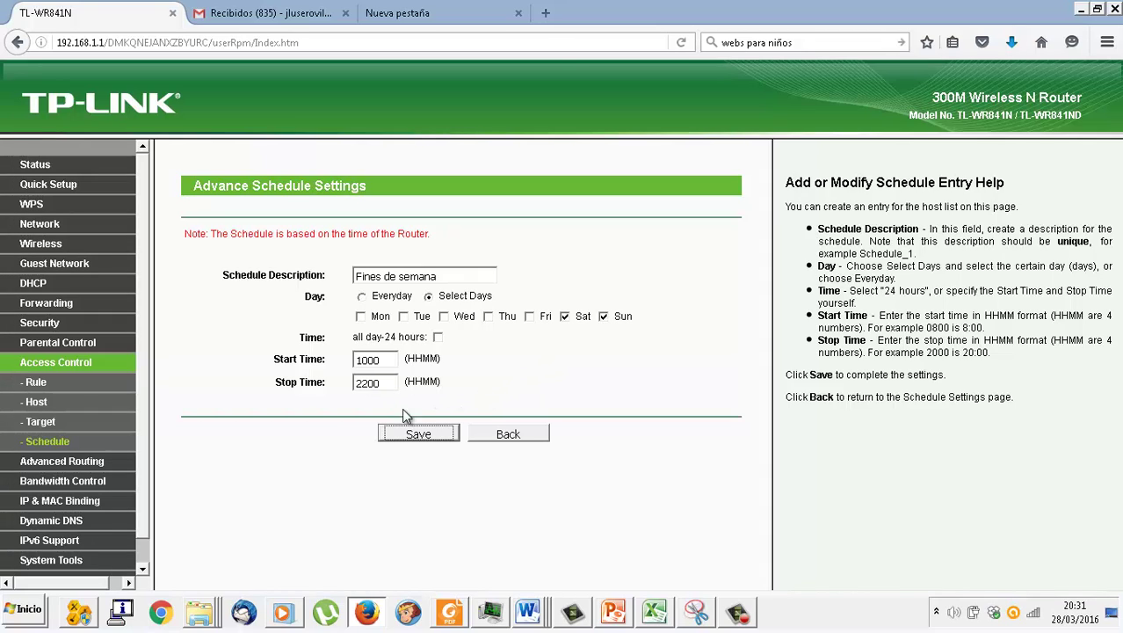
pyautogui.click(419, 436)
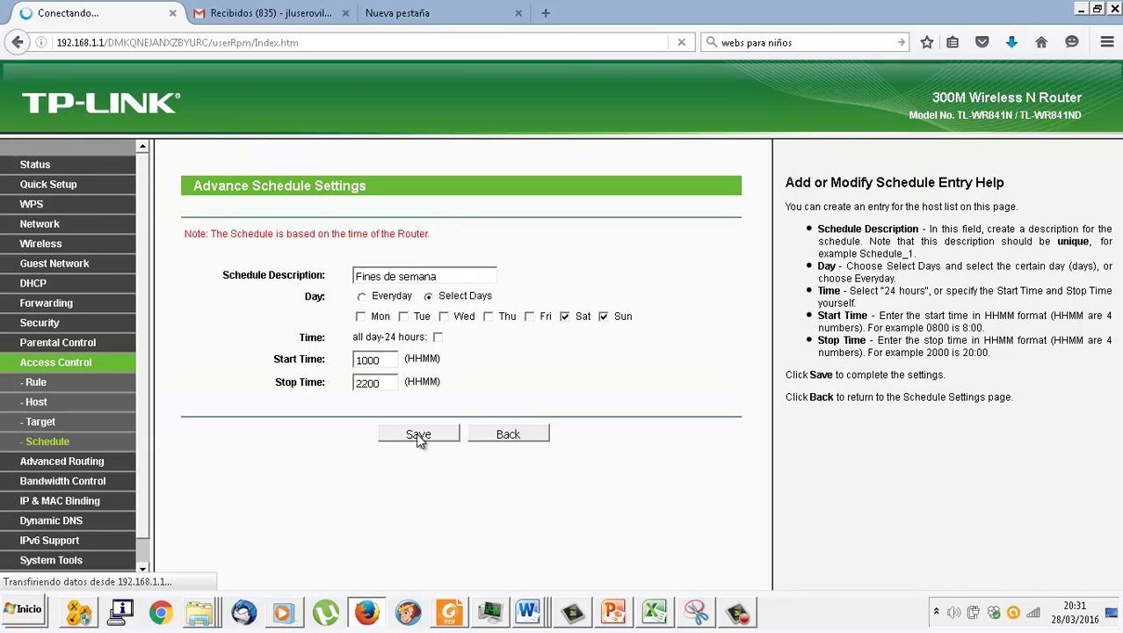
# - Start a new parental control entry and set its effective time to the "Fines de semana" schedule
pyautogui.click(58, 344)
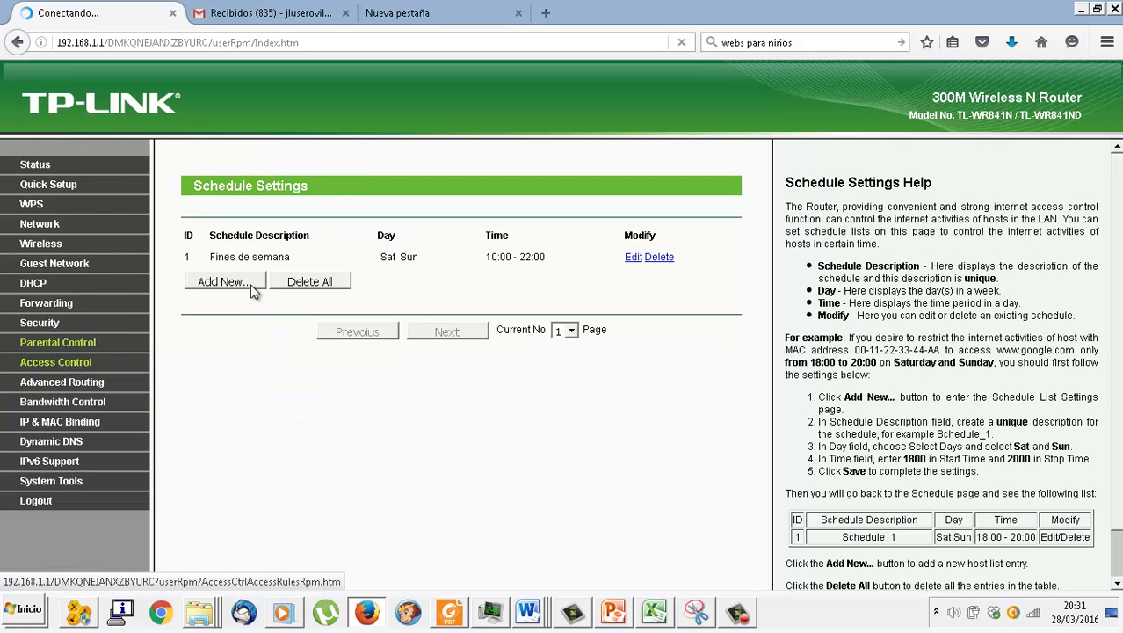
pyautogui.click(65, 348)
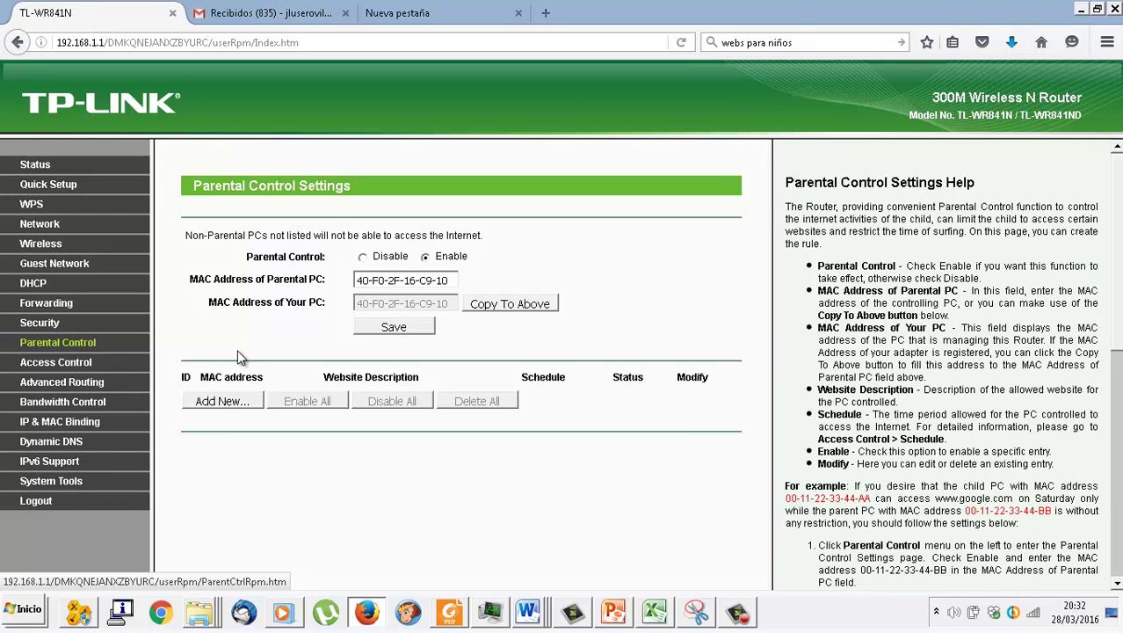
pyautogui.click(217, 406)
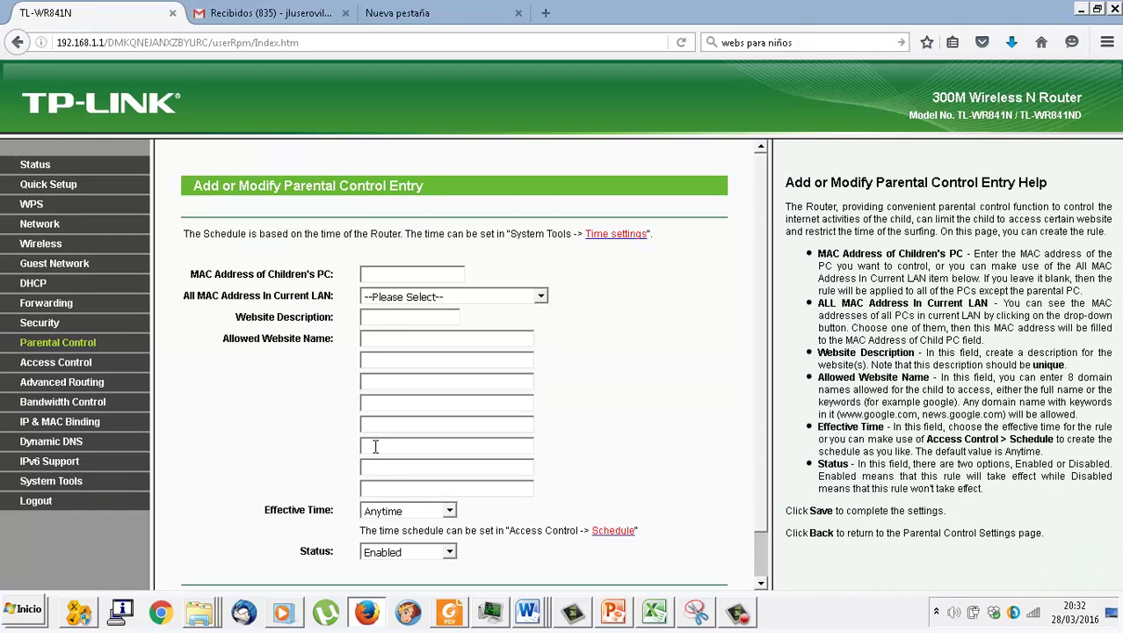
pyautogui.click(449, 511)
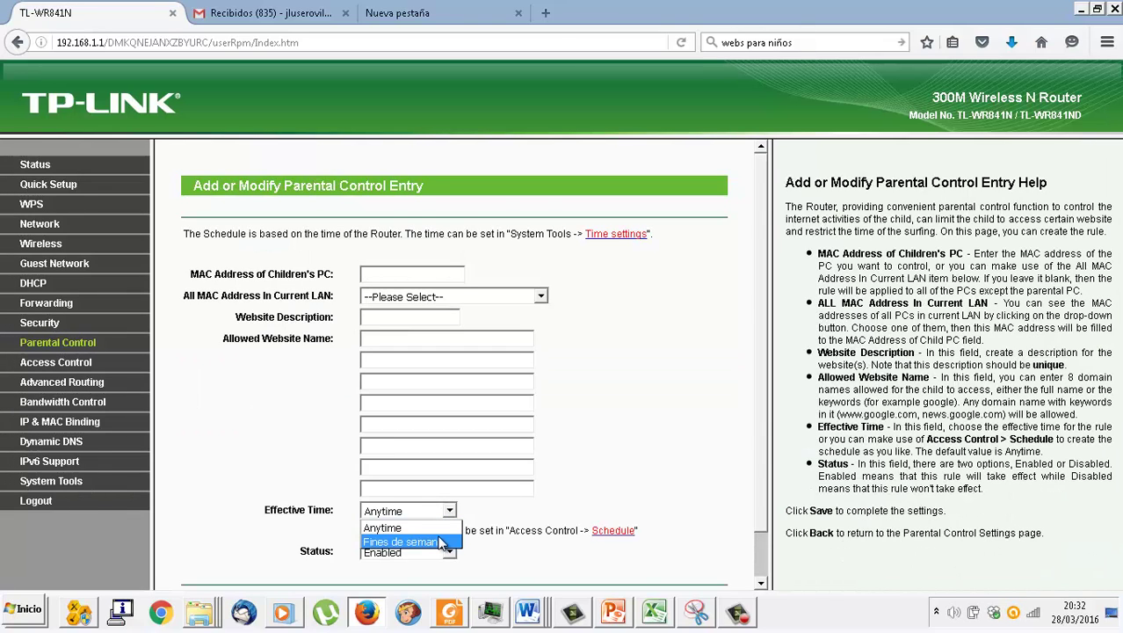
pyautogui.click(439, 275)
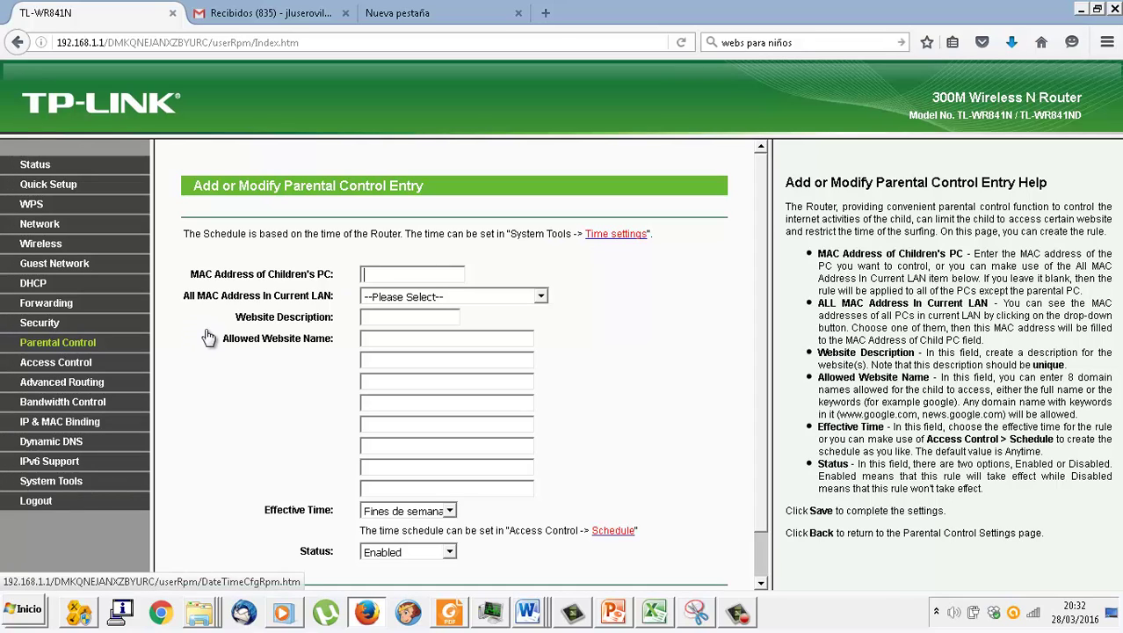
# - Open the router's time settings and request the GMT time from the internet
pyautogui.click(67, 482)
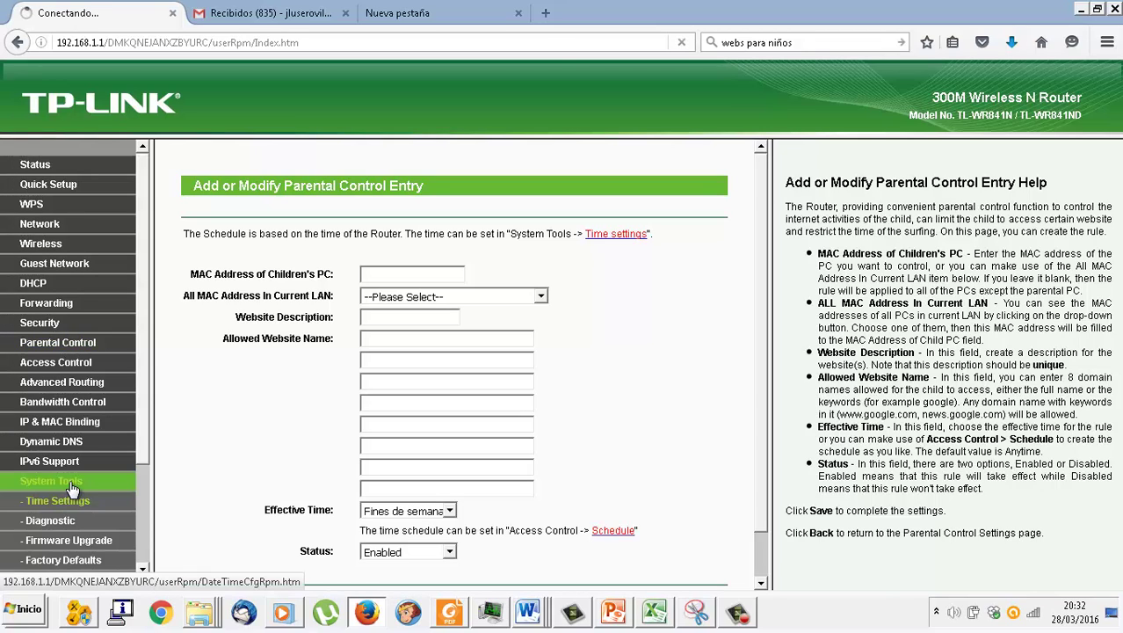
pyautogui.click(76, 501)
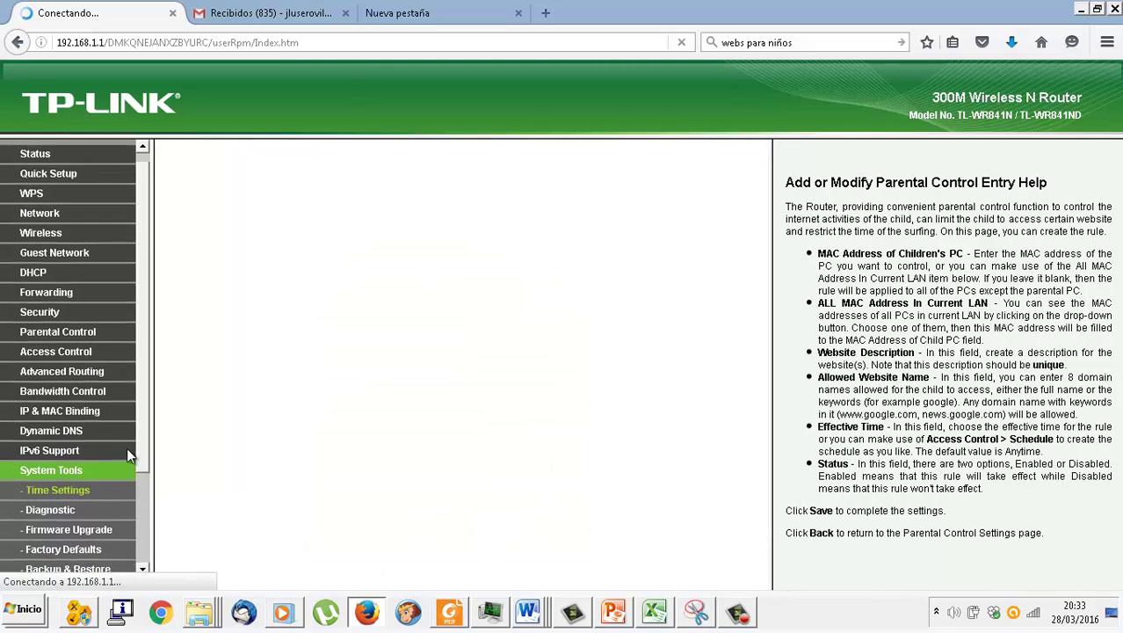
pyautogui.scroll(-2, 126, 447)
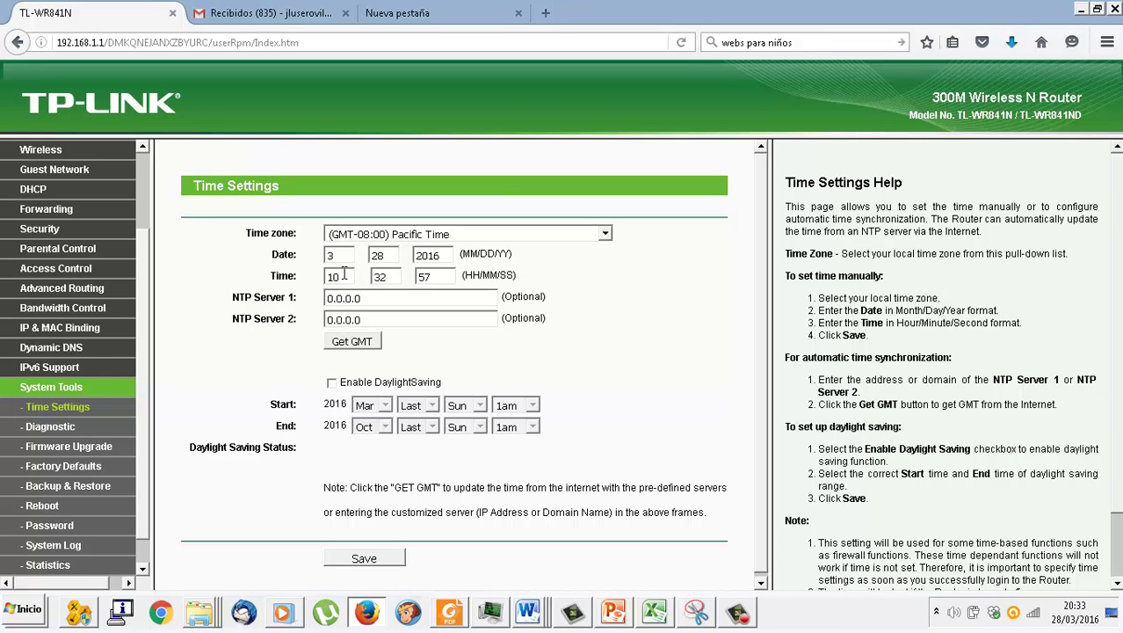
pyautogui.click(352, 345)
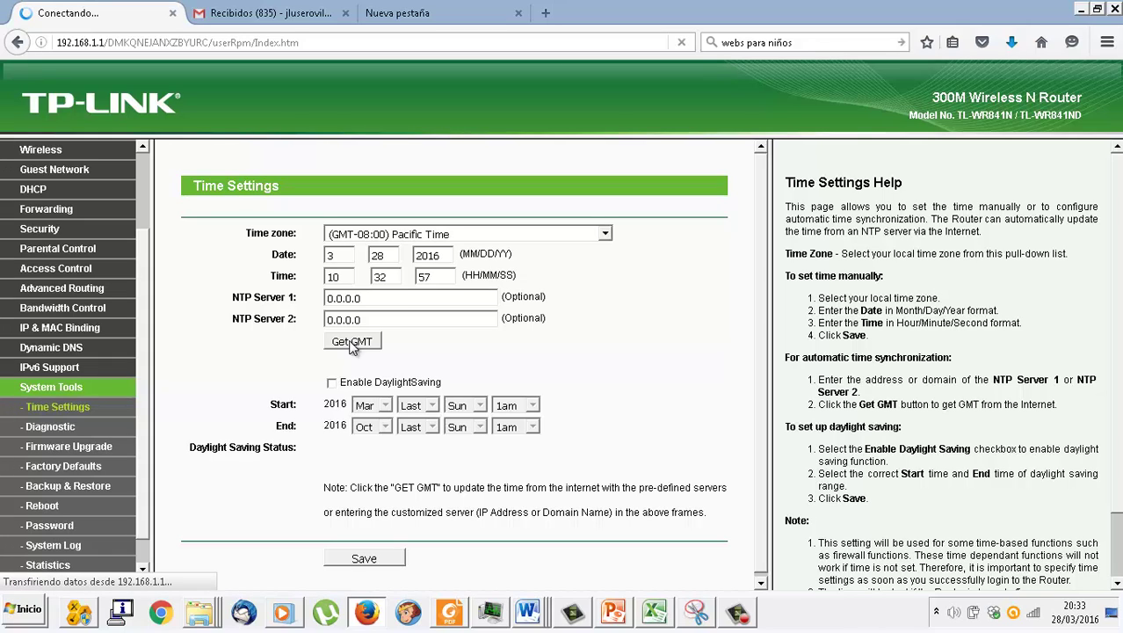
# - Set the router's time zone to (GMT+01:00) Berlin, Stockholm, Rome, Bern, Brussels, and request the GMT time again
pyautogui.click(568, 237)
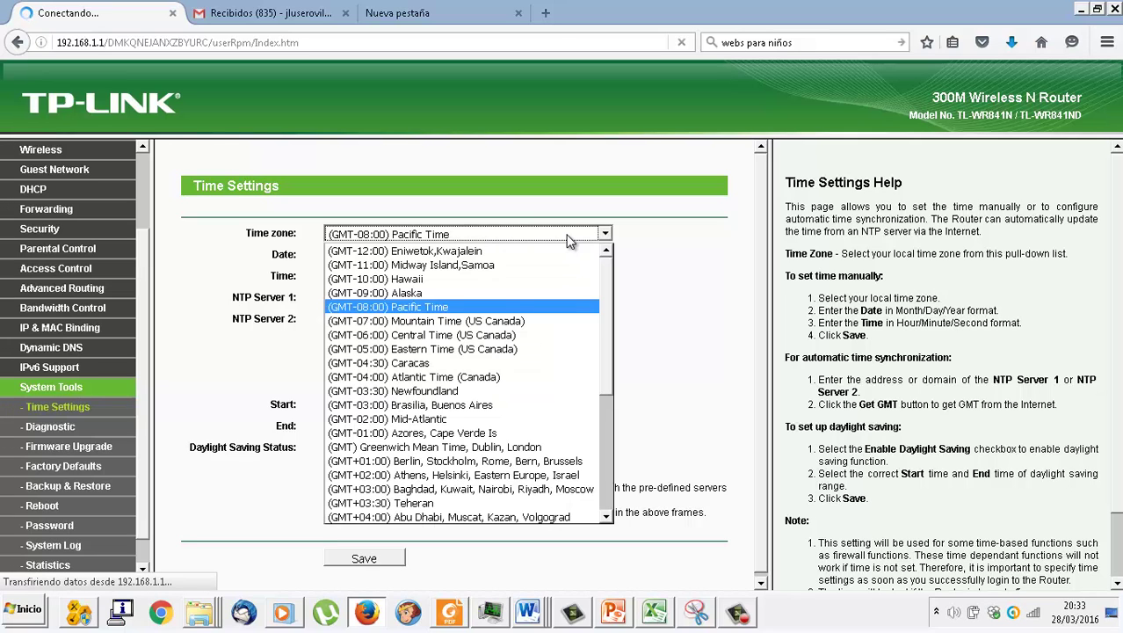
pyautogui.scroll(-2, 612, 412)
pyautogui.scroll(-1, 613, 411)
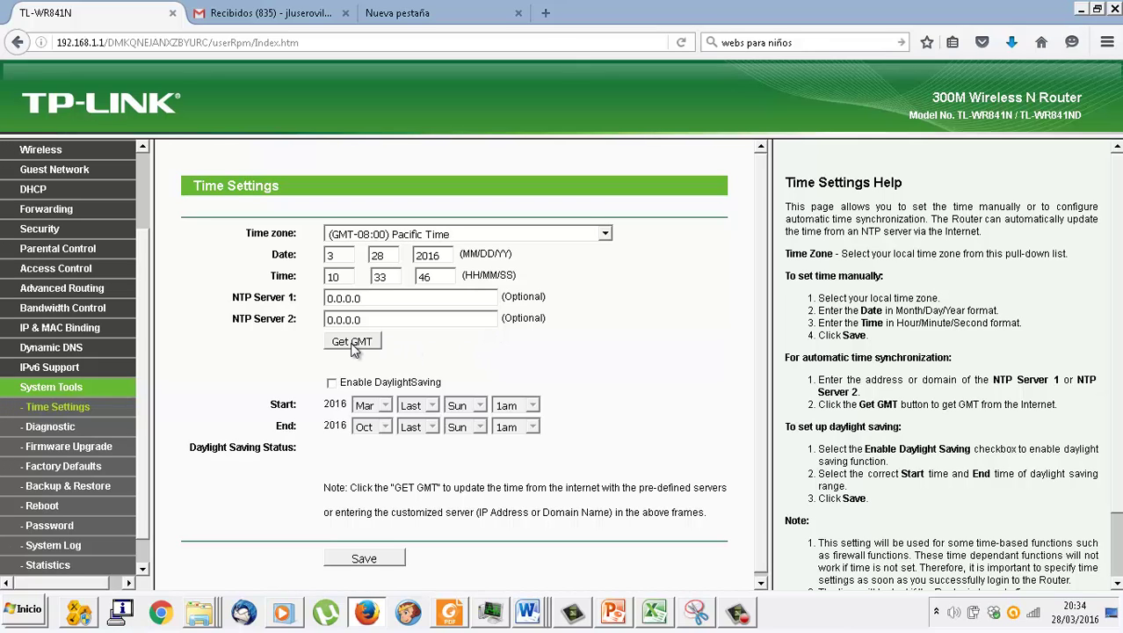
pyautogui.click(400, 235)
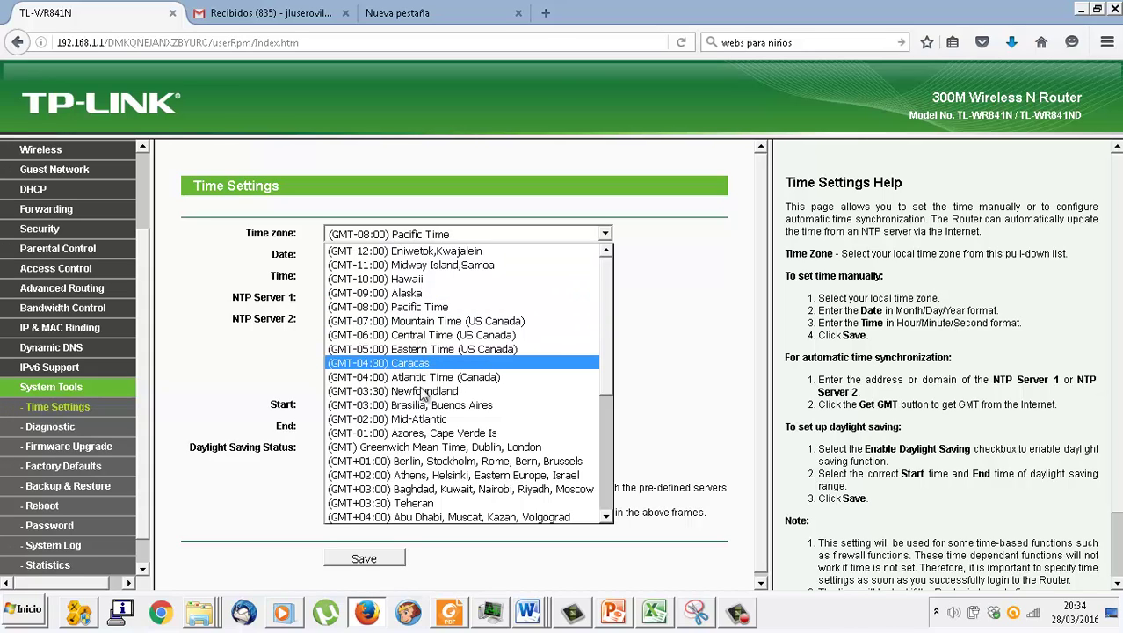
pyautogui.click(422, 462)
pyautogui.click(378, 345)
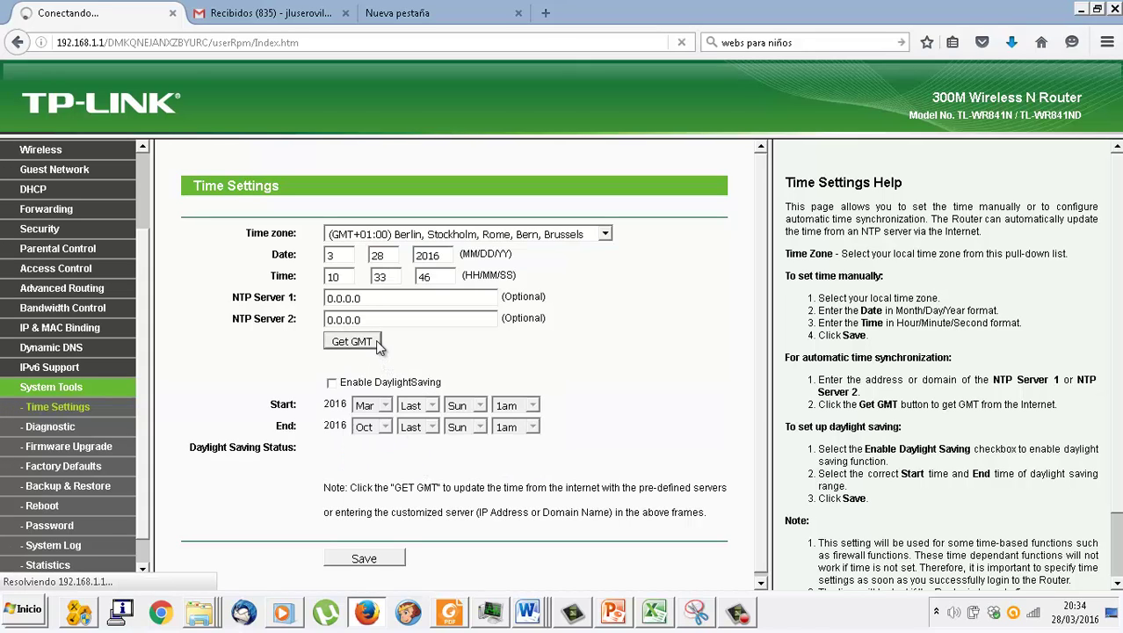